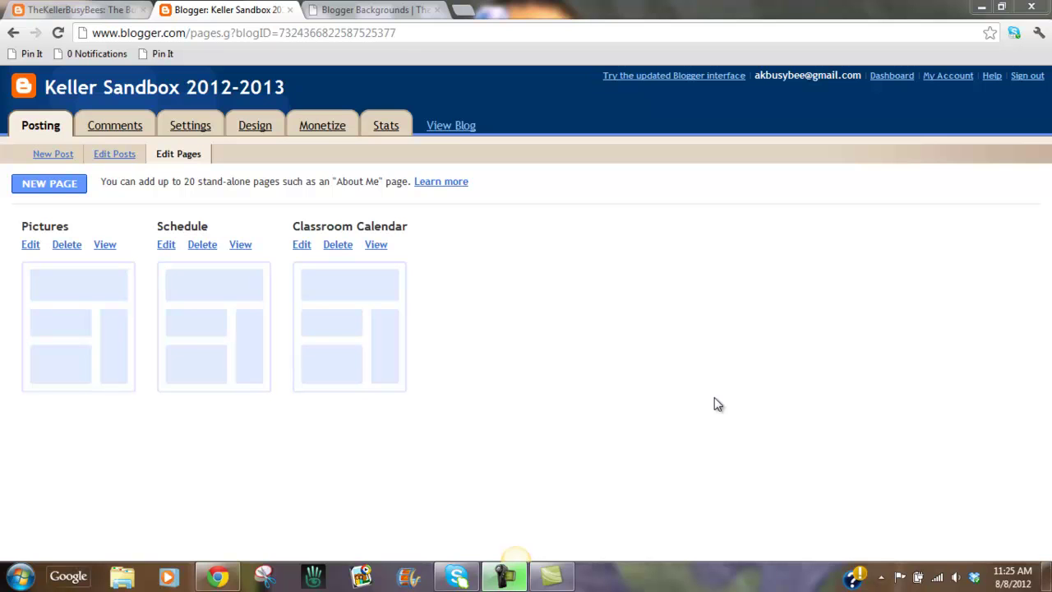
# Type 'I am so glad that you are in my class this year. I hope that' into the Schedule page body.
pyautogui.click(167, 245)
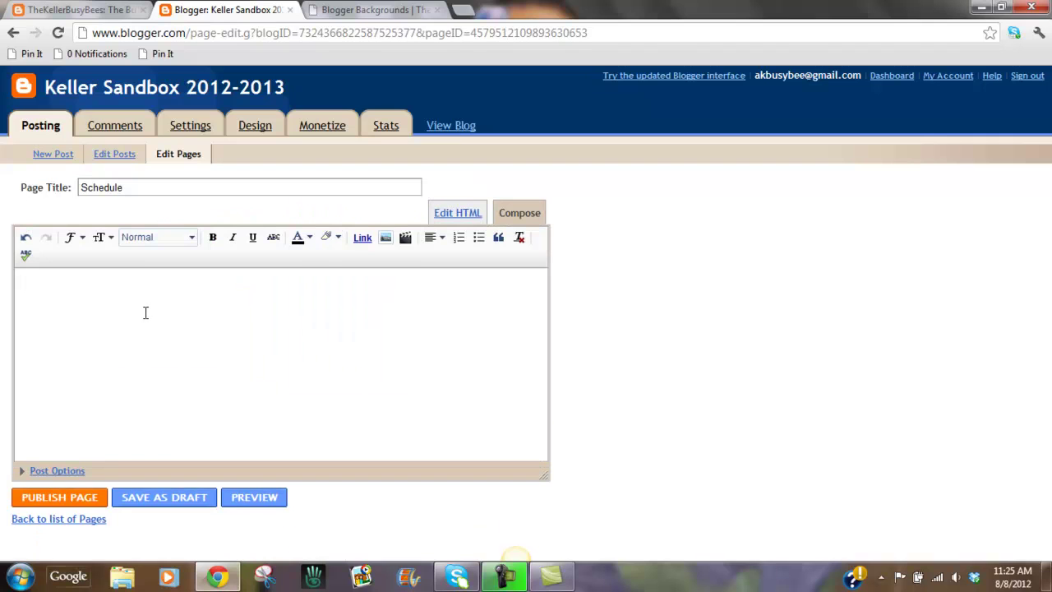
pyautogui.write('T')
pyautogui.press('BackSpace')
pyautogui.write('I am so glad that you are in my class this year.  I ho')
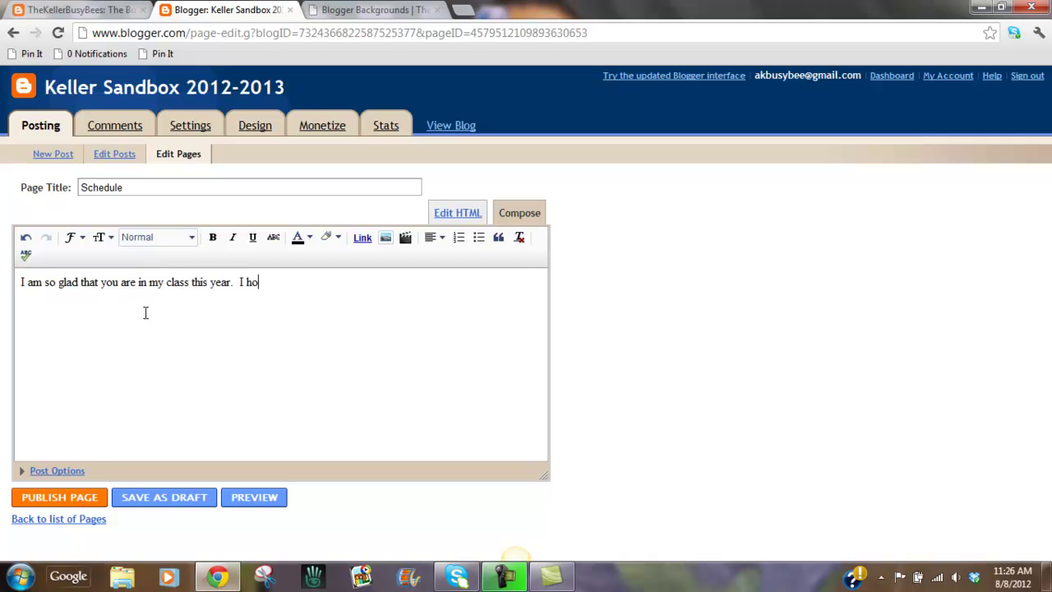
pyautogui.write('pe that you find the website helpful.  Please see our schedule.')
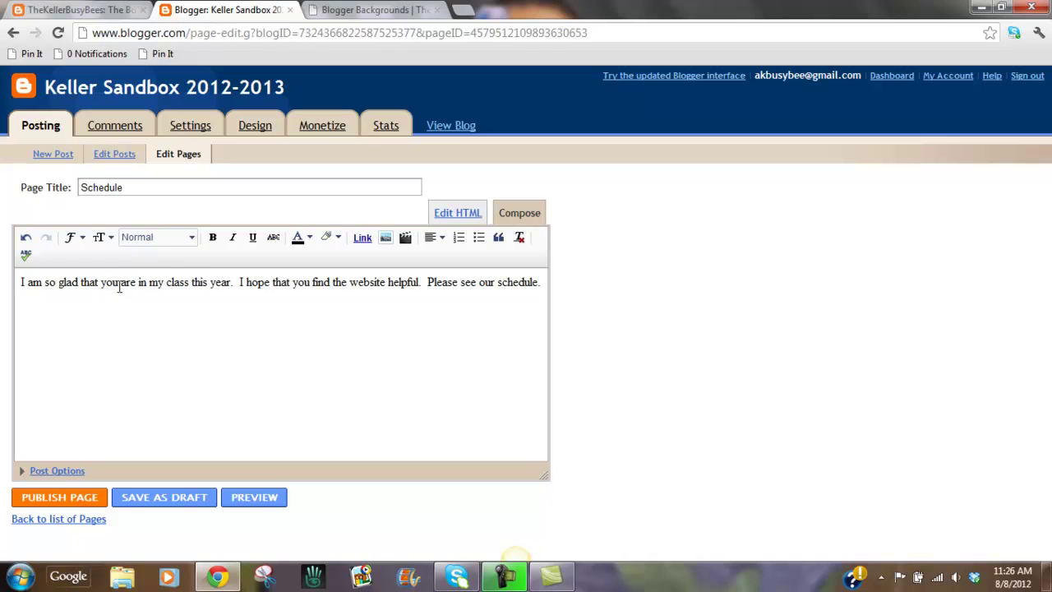
# Set the whole welcome paragraph's text size to Large.
pyautogui.tripleClick(120, 283)
pyautogui.click(103, 237)
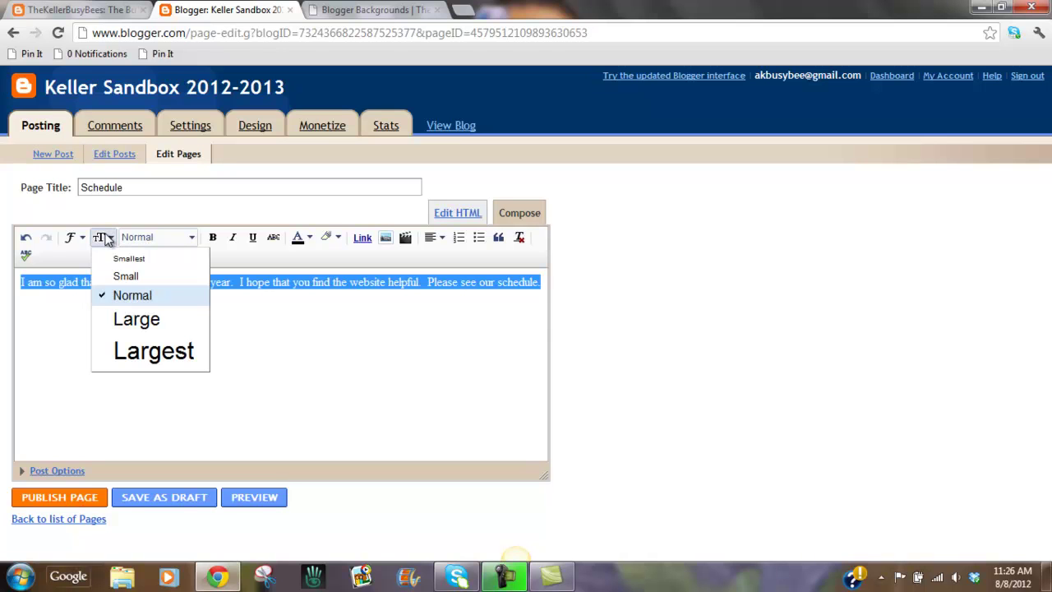
pyautogui.click(145, 351)
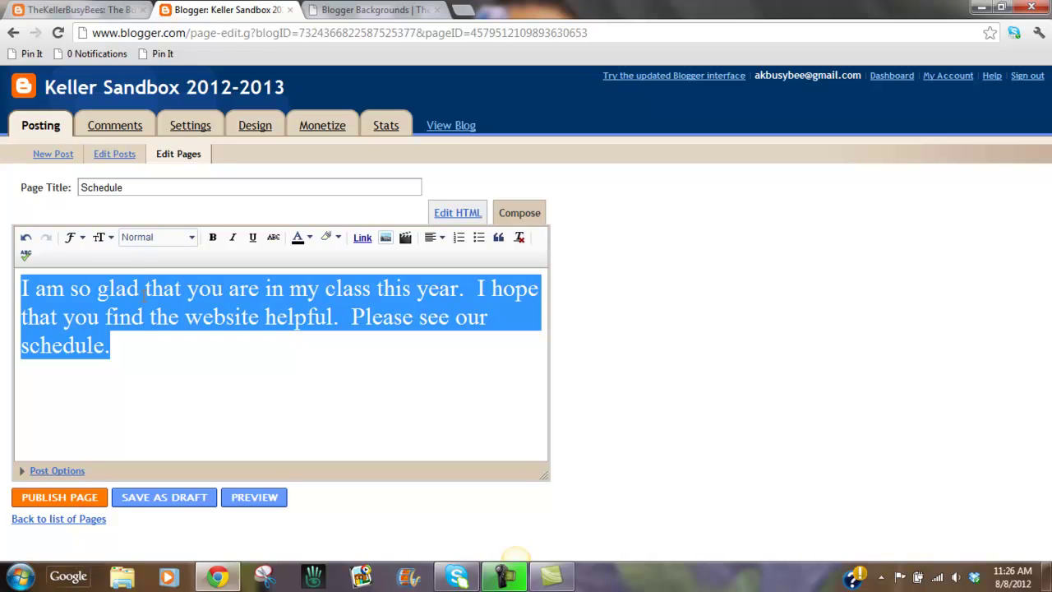
pyautogui.click(110, 238)
pyautogui.click(119, 319)
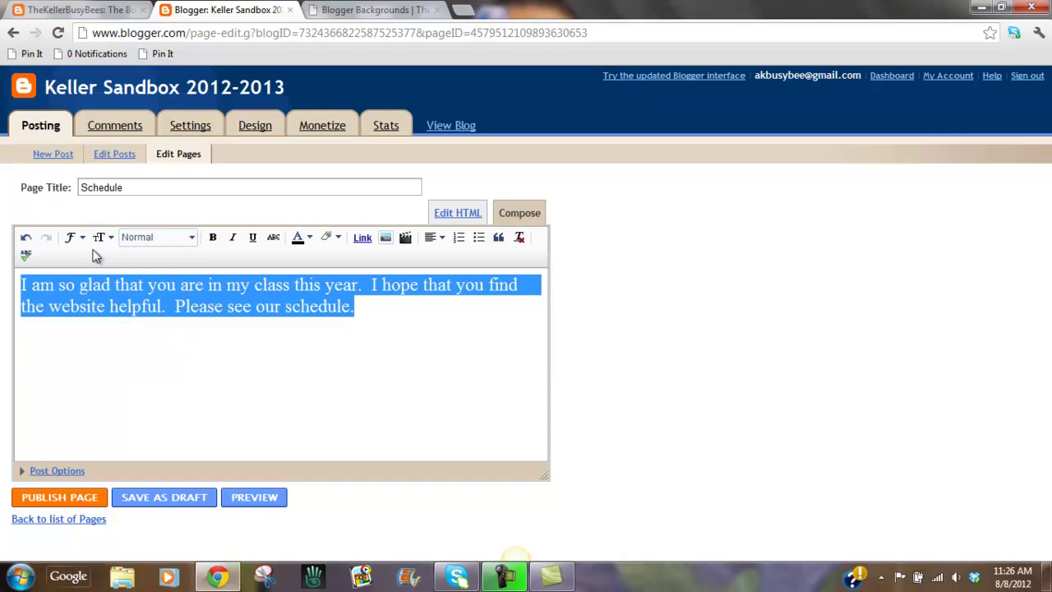
# Change the welcome paragraph's font to Verdana, leaving the cursor after the text.
pyautogui.click(86, 243)
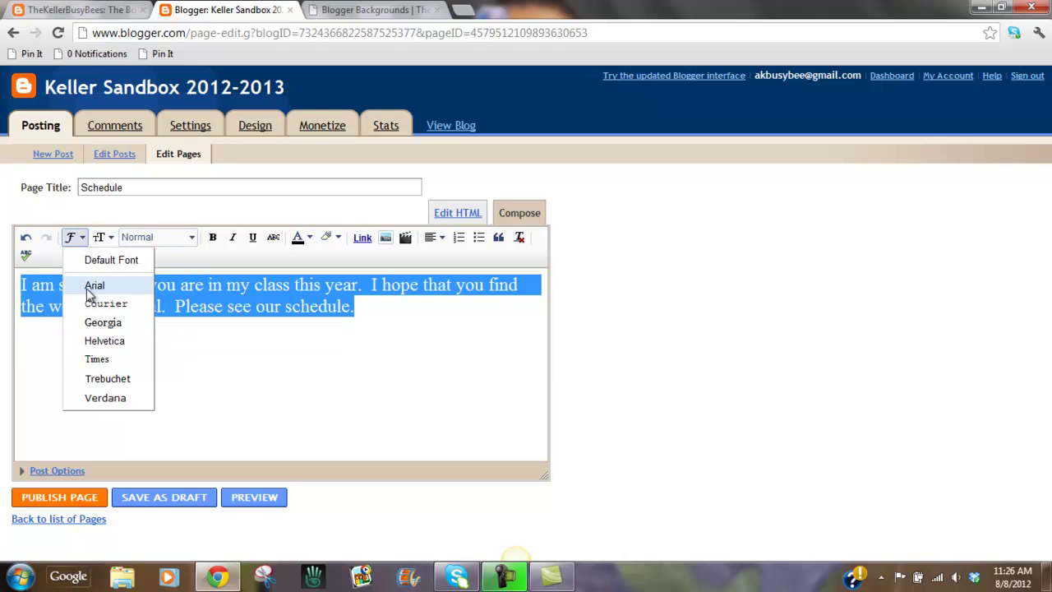
pyautogui.click(113, 399)
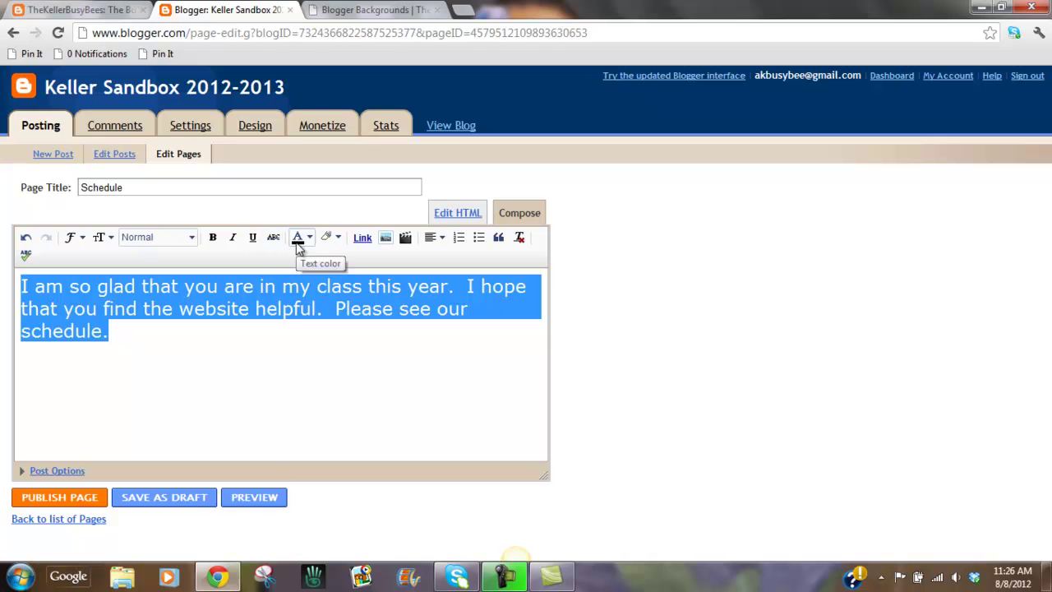
pyautogui.click(345, 343)
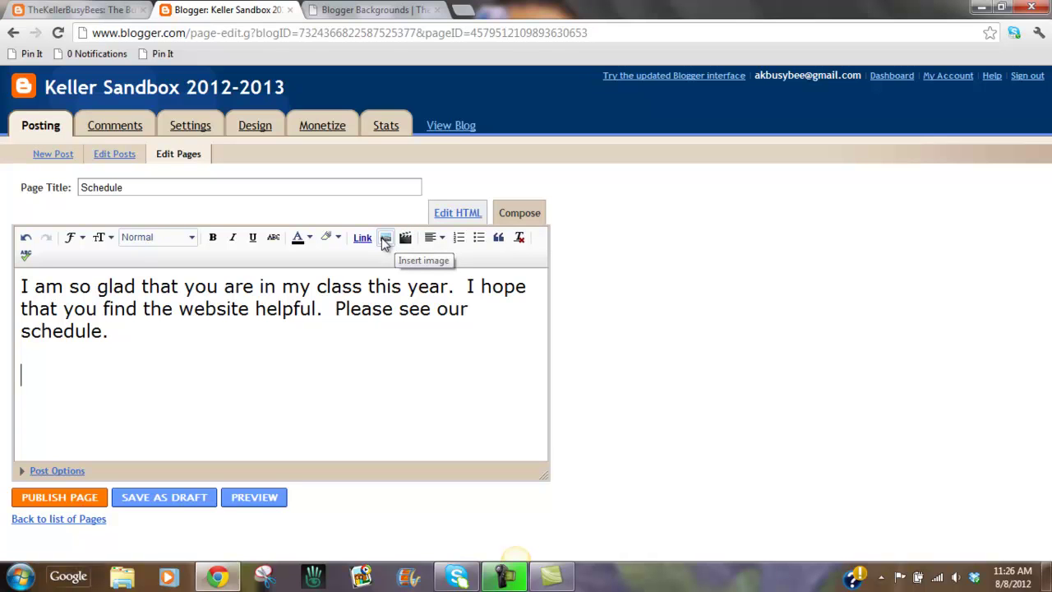
# Open the Insert image dialog from the editor toolbar.
pyautogui.click(384, 239)
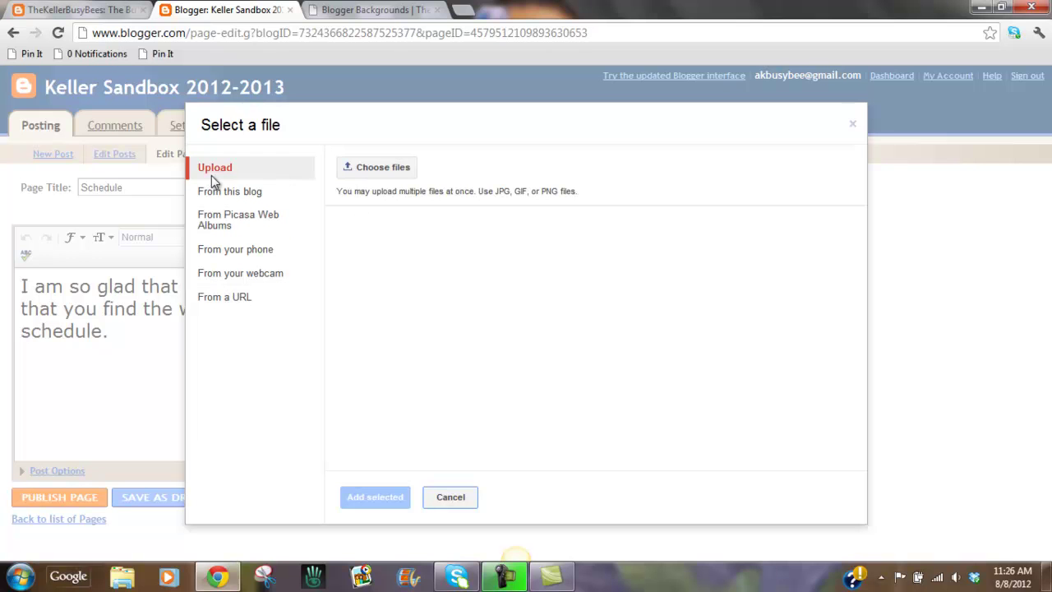
# Upload photo DSC02074 from the Pictures library's DENSI2012 folder.
pyautogui.click(378, 169)
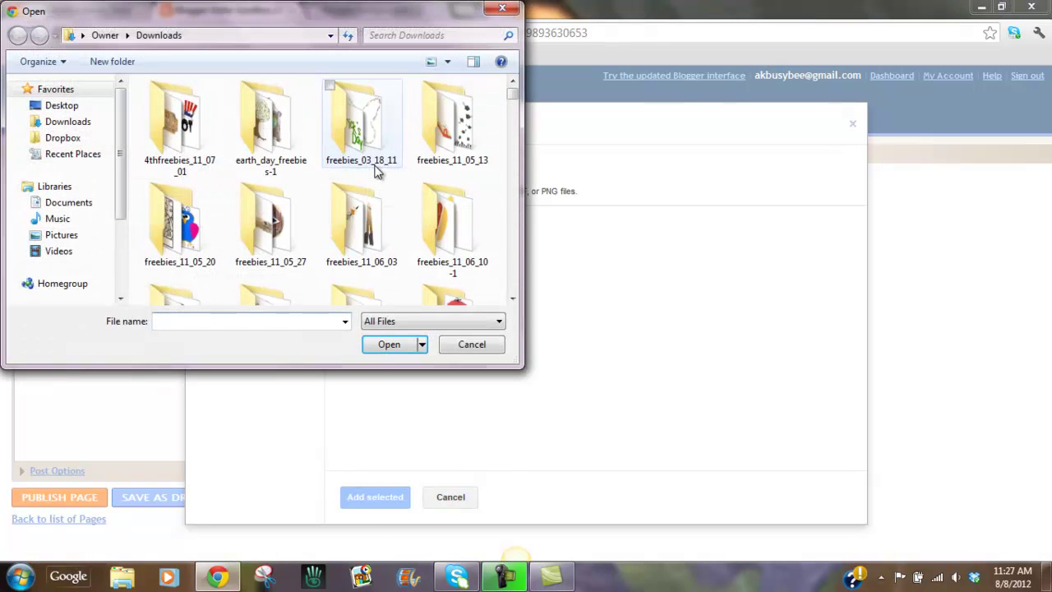
pyautogui.click(79, 108)
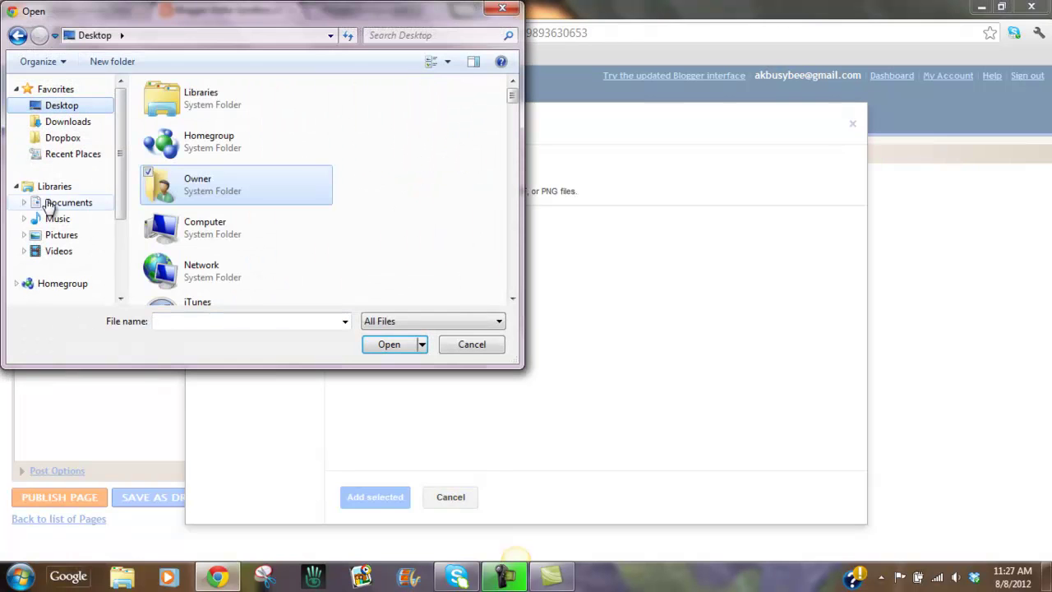
pyautogui.click(57, 236)
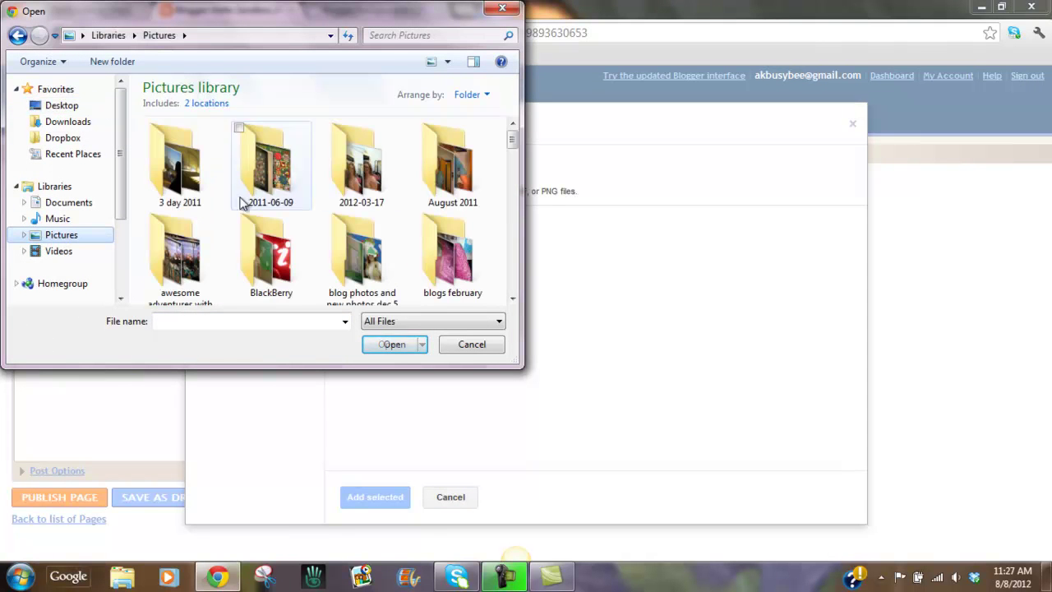
pyautogui.scroll(-5, 513, 302)
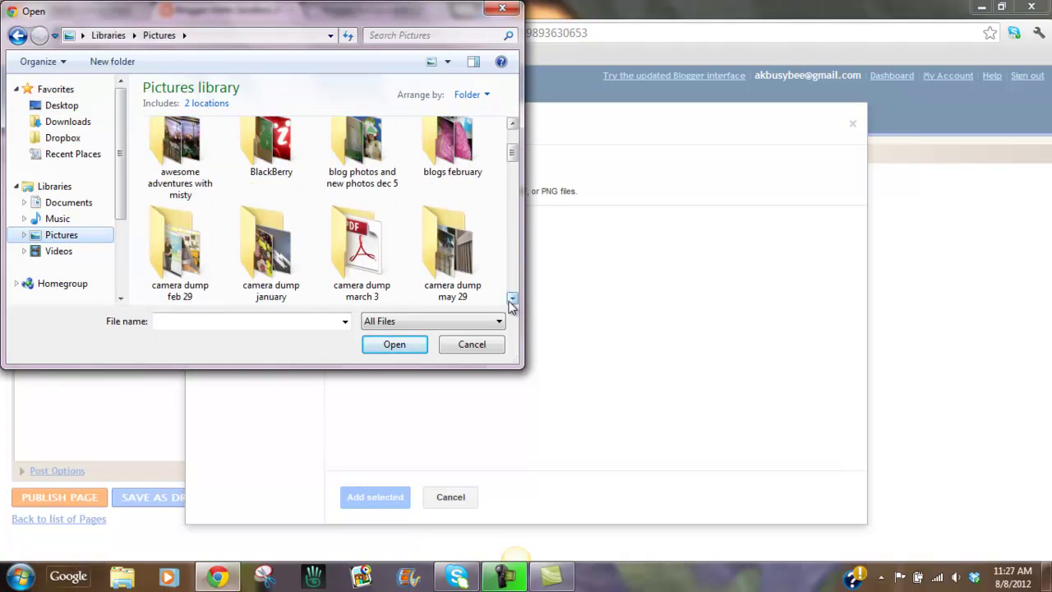
pyautogui.scroll(-2, 511, 304)
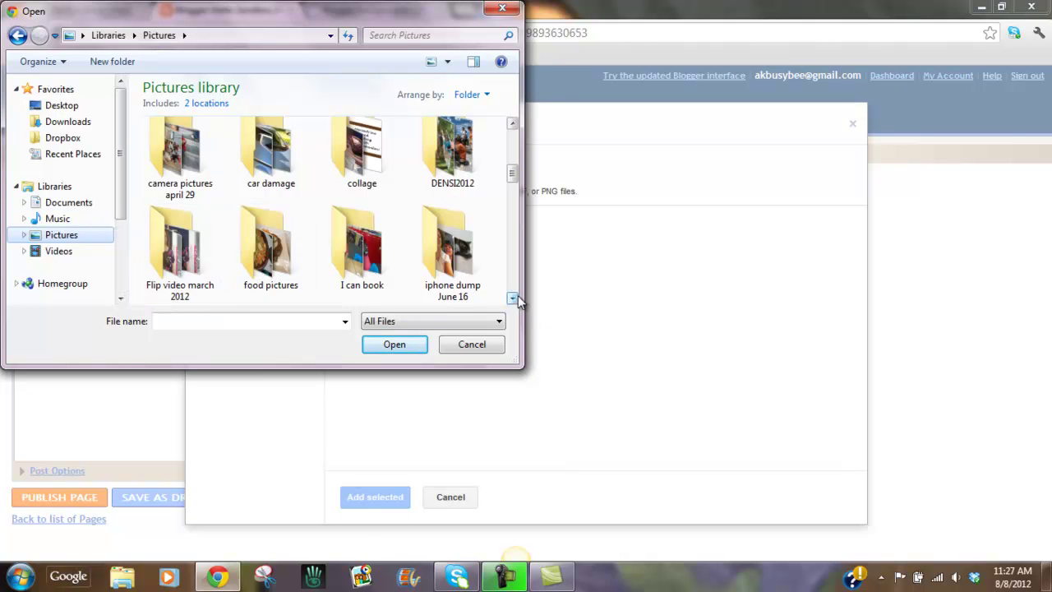
pyautogui.doubleClick(452, 148)
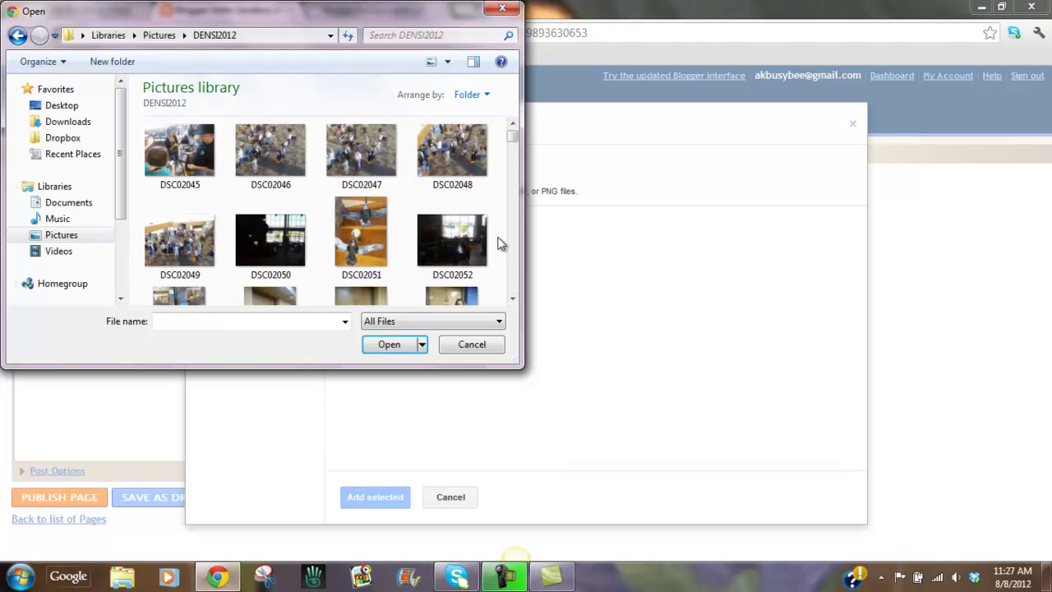
pyautogui.moveTo(511, 139); pyautogui.dragTo(511, 150)
pyautogui.click(255, 261)
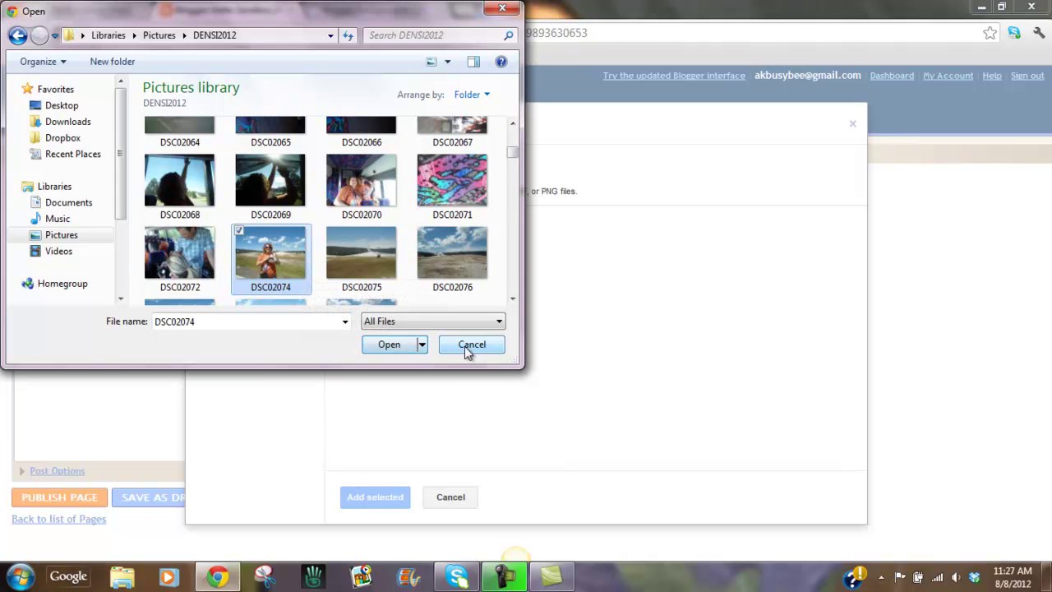
pyautogui.click(390, 344)
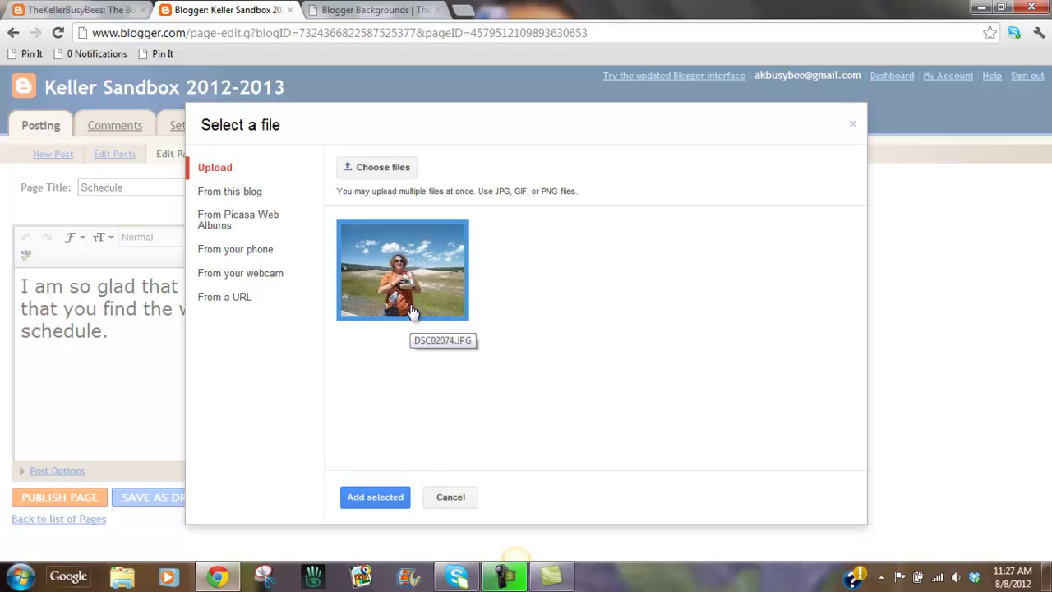
# Insert the uploaded DSC02074 thumbnail into the page below the welcome paragraph.
pyautogui.click(419, 282)
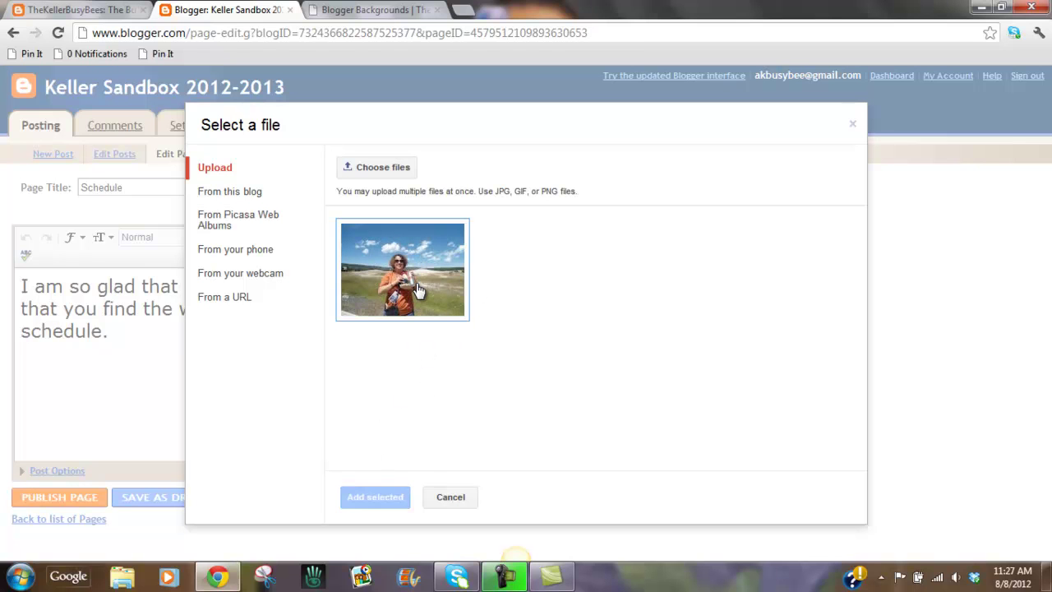
pyautogui.click(420, 288)
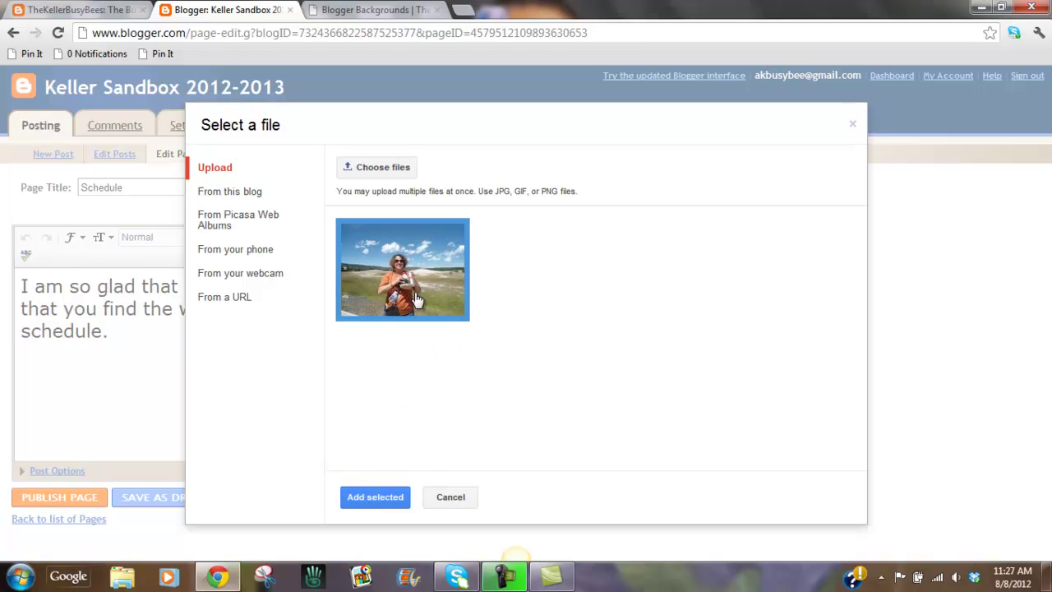
pyautogui.click(370, 498)
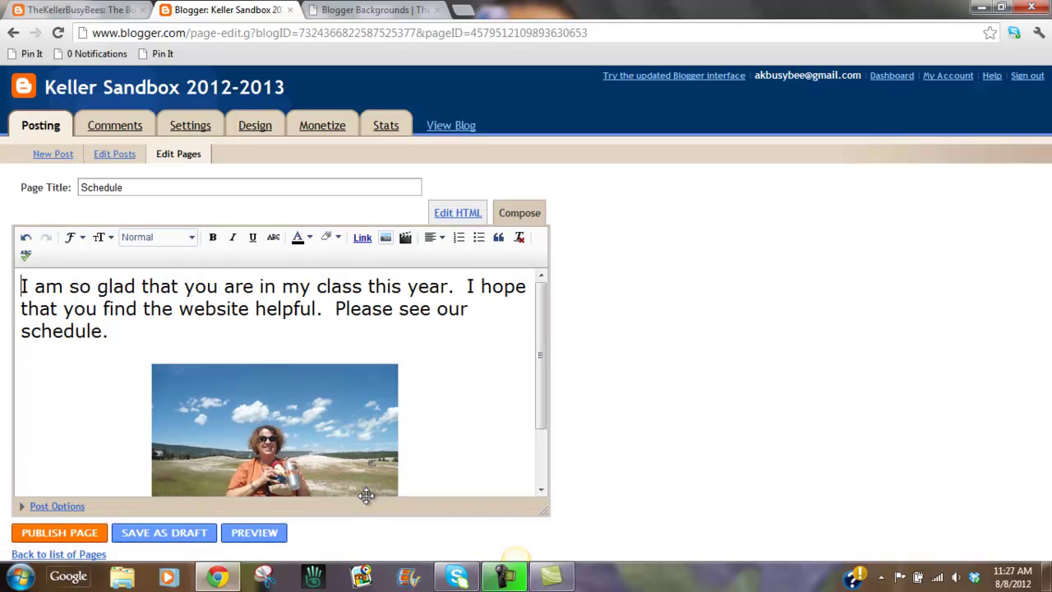
# Resize the Yellowstone photo to Large.
pyautogui.click(301, 415)
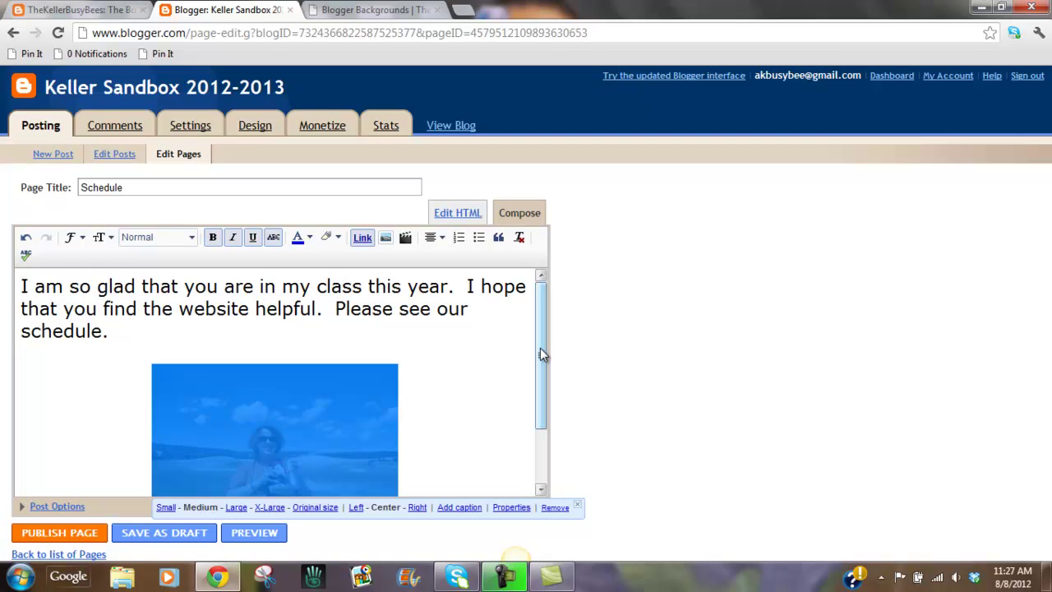
pyautogui.moveTo(543, 354); pyautogui.dragTo(541, 402)
pyautogui.click(324, 413)
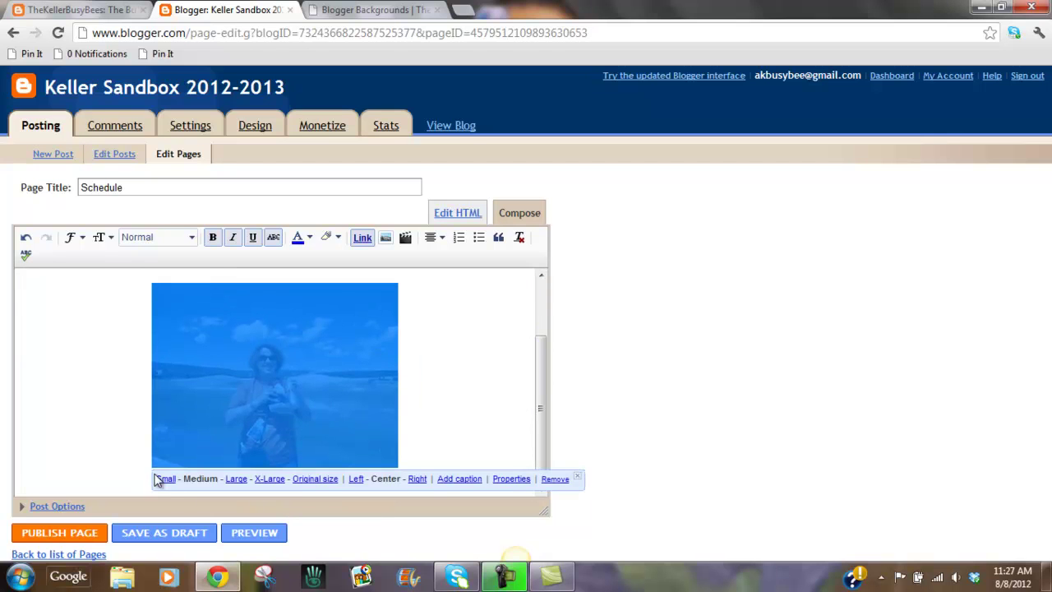
pyautogui.click(165, 483)
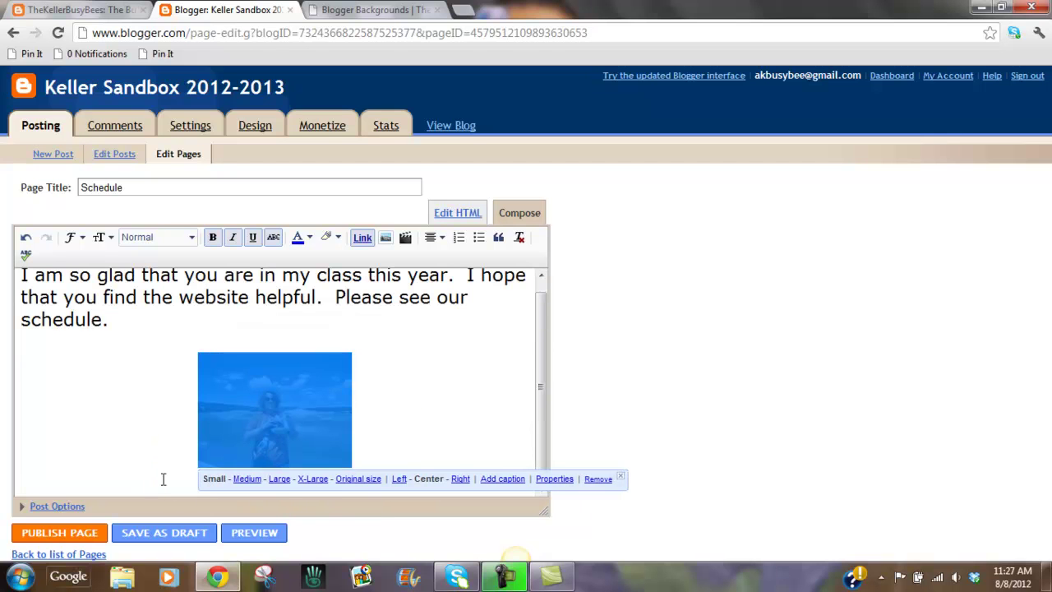
pyautogui.click(281, 480)
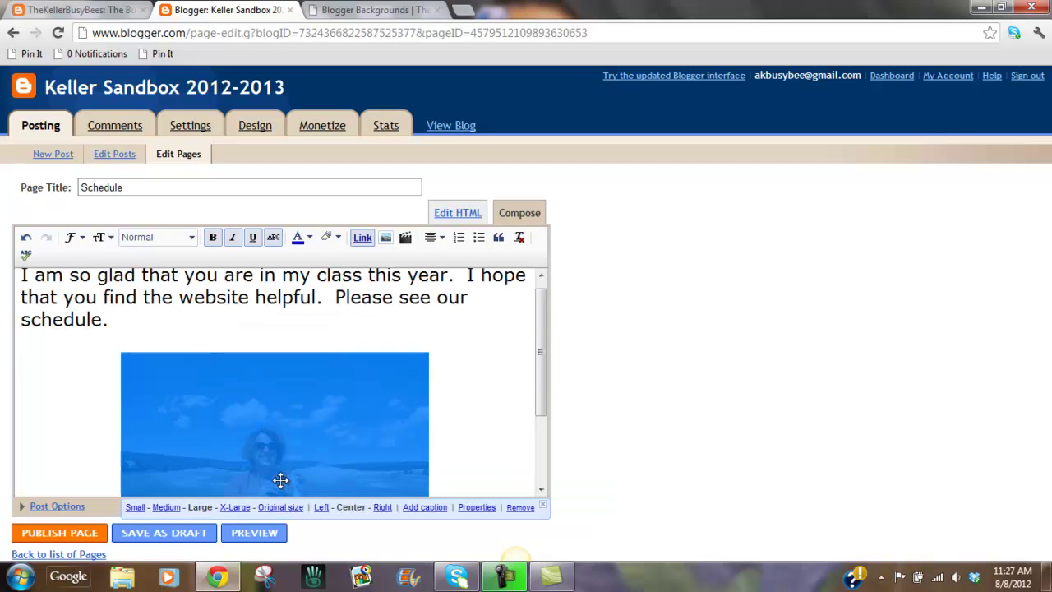
# Center the photo after trying left and right alignment, and add a caption.
pyautogui.click(321, 508)
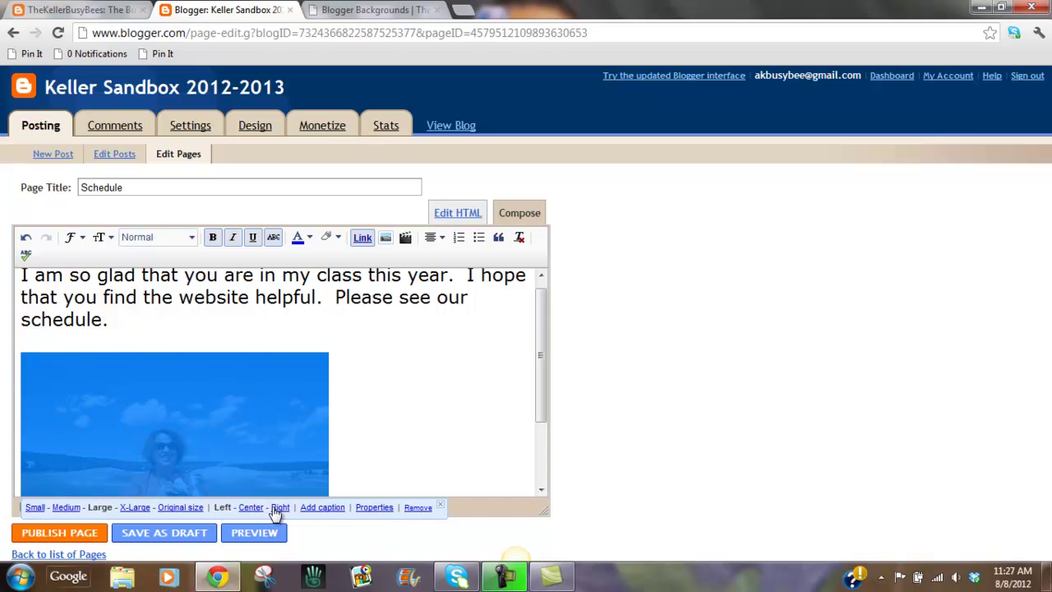
pyautogui.click(279, 508)
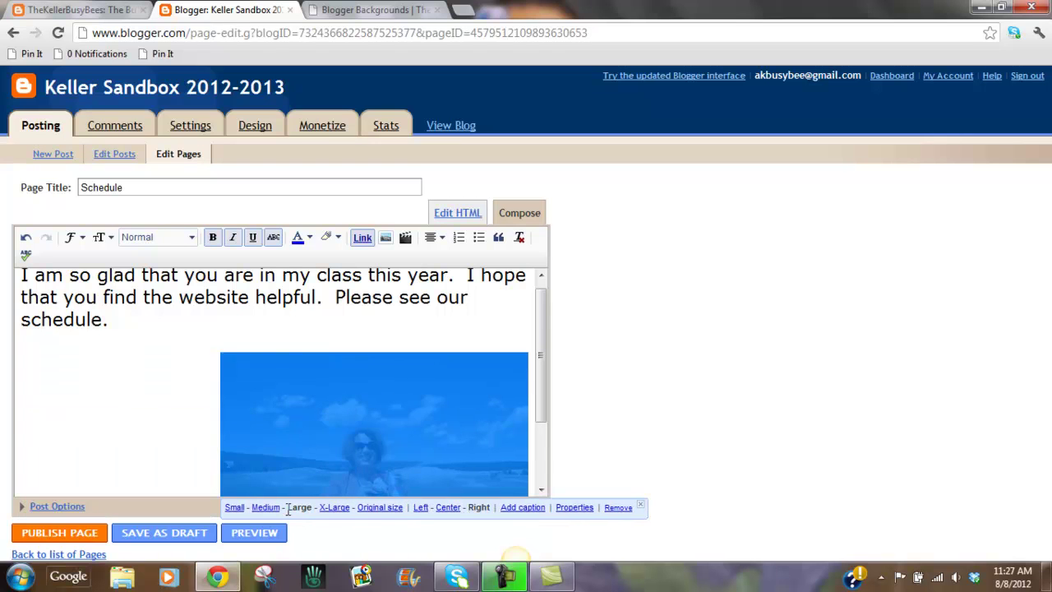
pyautogui.click(451, 509)
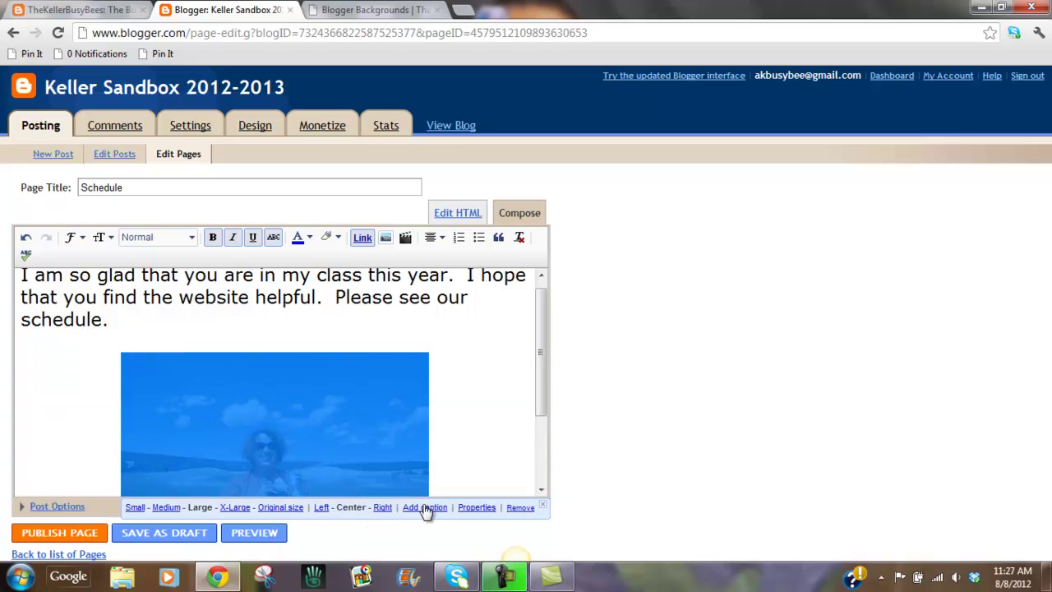
pyautogui.click(424, 507)
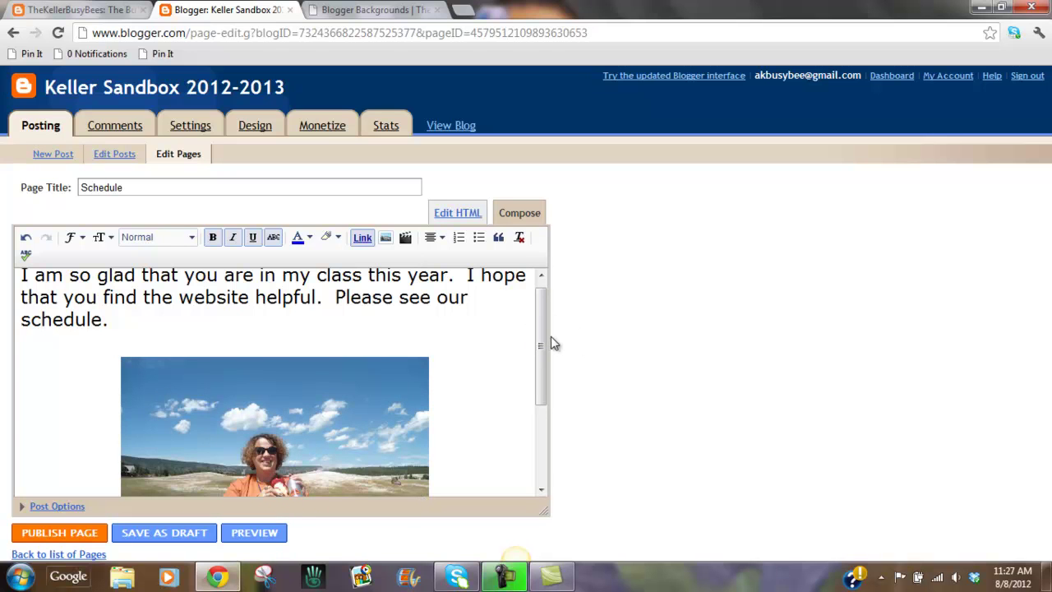
# Caption the photo 'Hanging out at Yellowstone' and start an empty line beneath it.
pyautogui.moveTo(542, 339); pyautogui.dragTo(518, 422)
pyautogui.write('H')
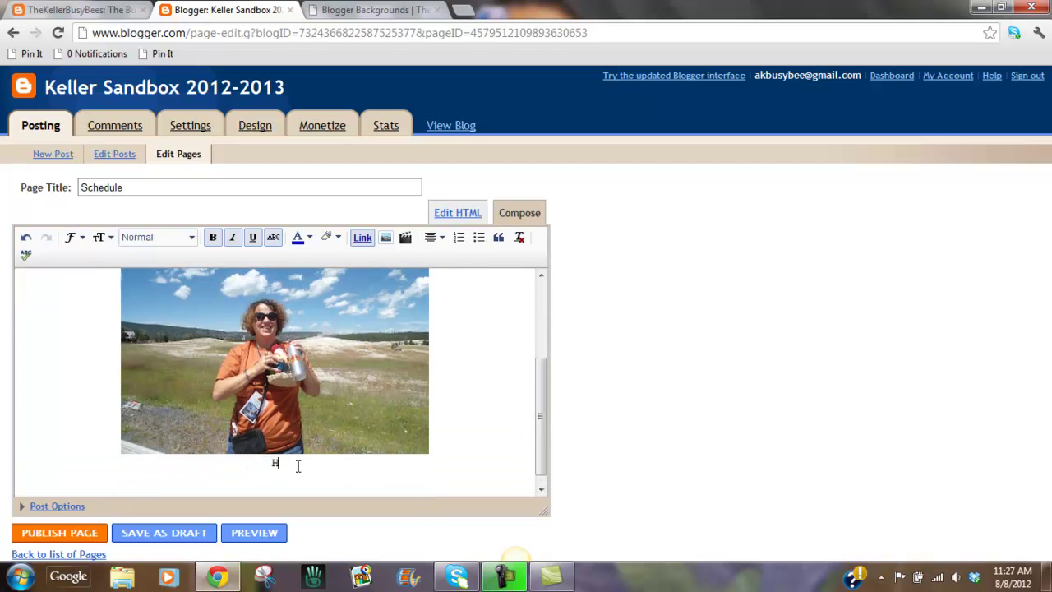
pyautogui.write('anging out at E')
pyautogui.write('ellowstone')
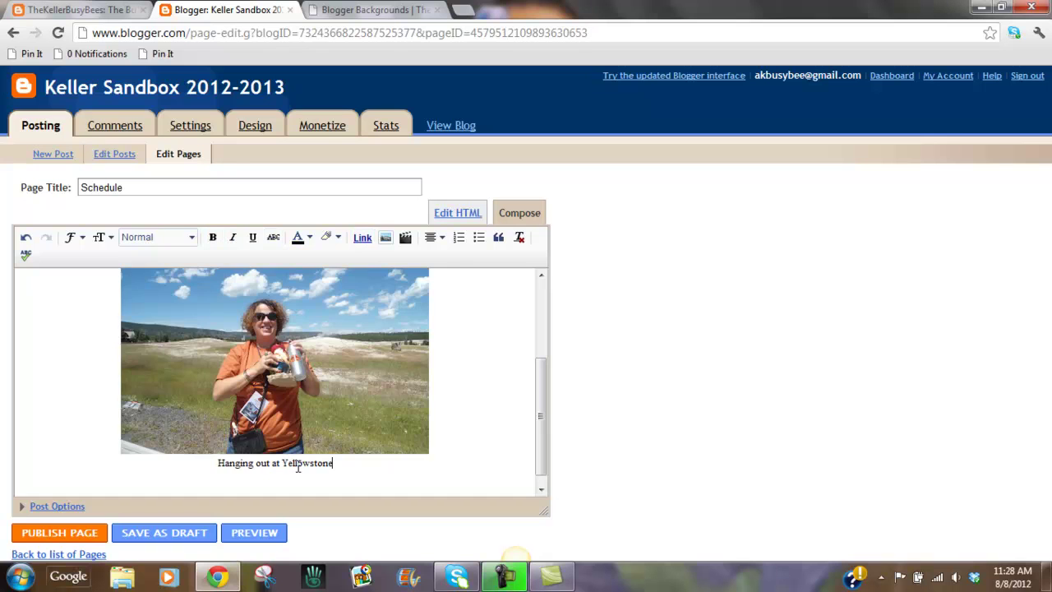
pyautogui.click(323, 414)
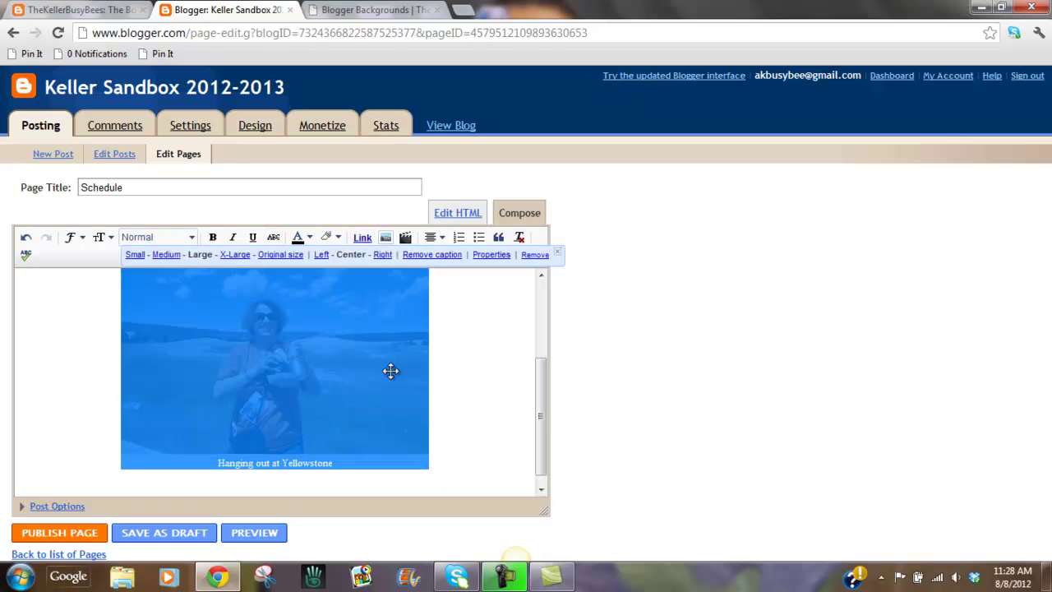
pyautogui.click(453, 368)
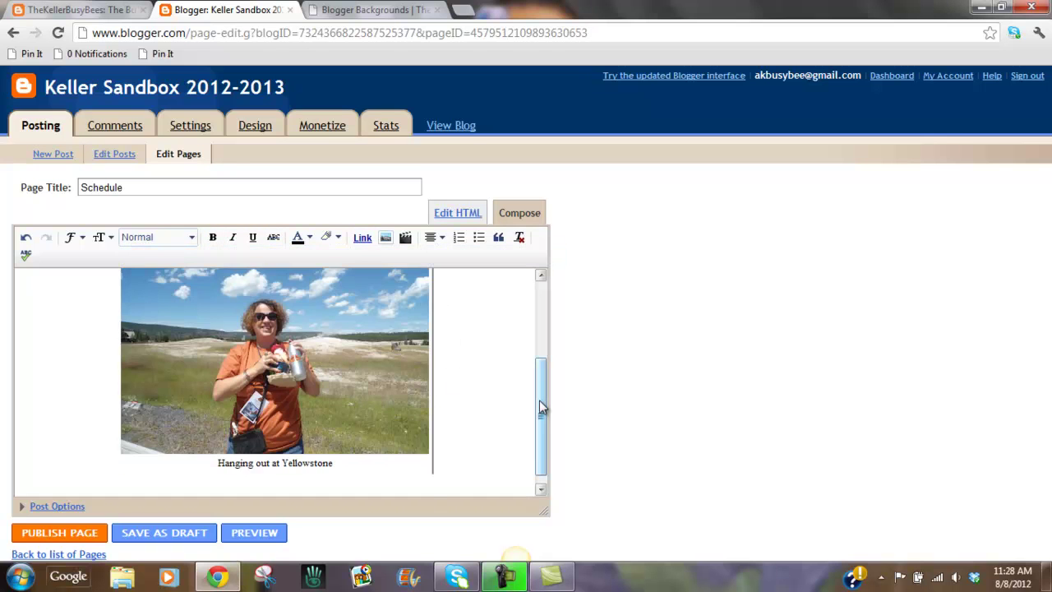
pyautogui.scroll(2, 541, 409)
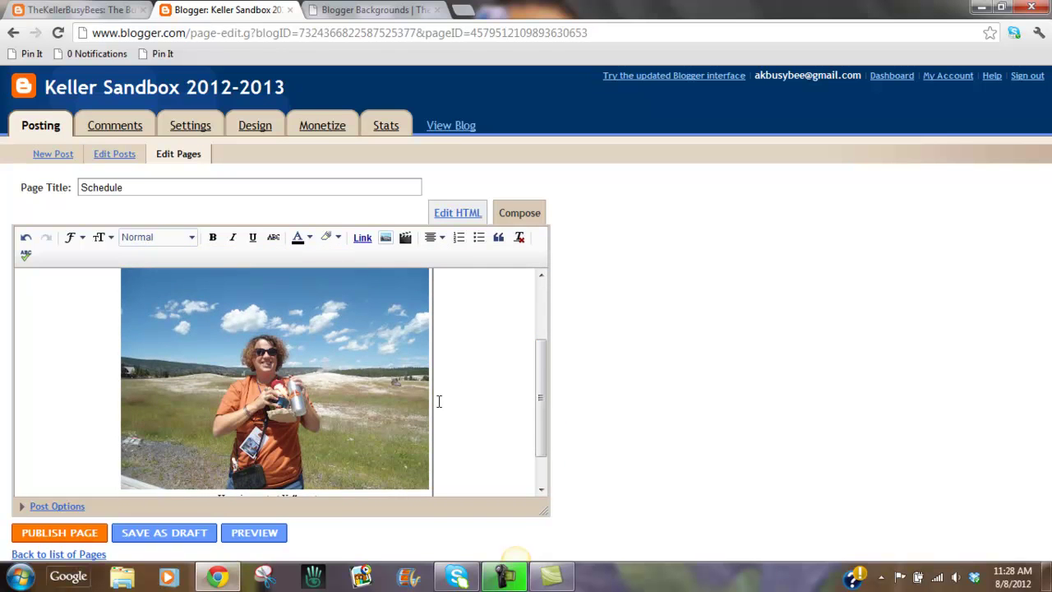
pyautogui.scroll(-2, 438, 401)
pyautogui.press('Return')
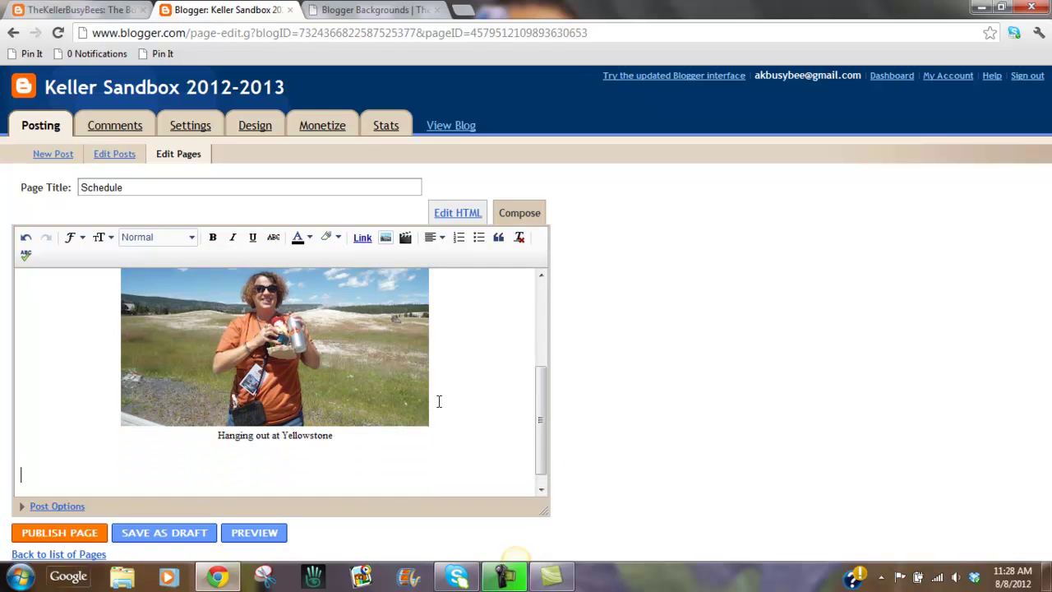
# Embed 'On the Road to Podstock' from My YouTube videos into the page.
pyautogui.click(406, 240)
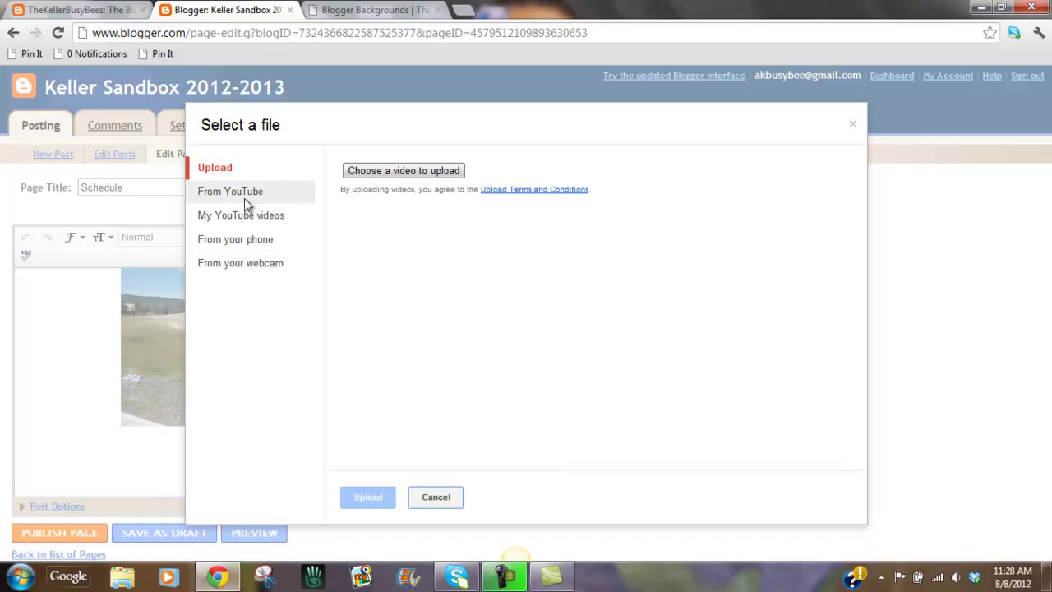
pyautogui.click(274, 222)
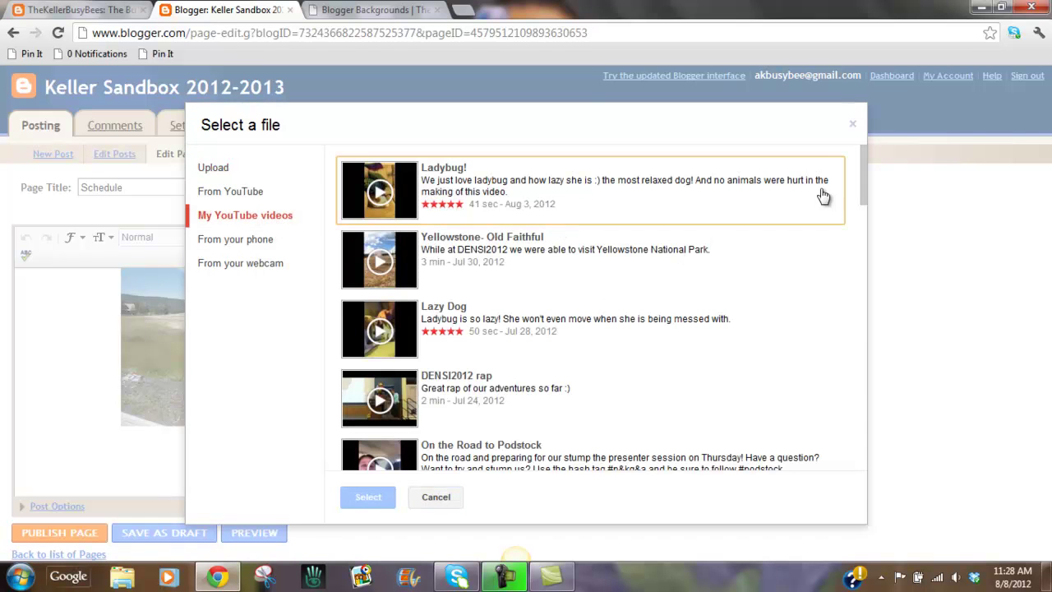
pyautogui.scroll(-3, 863, 201)
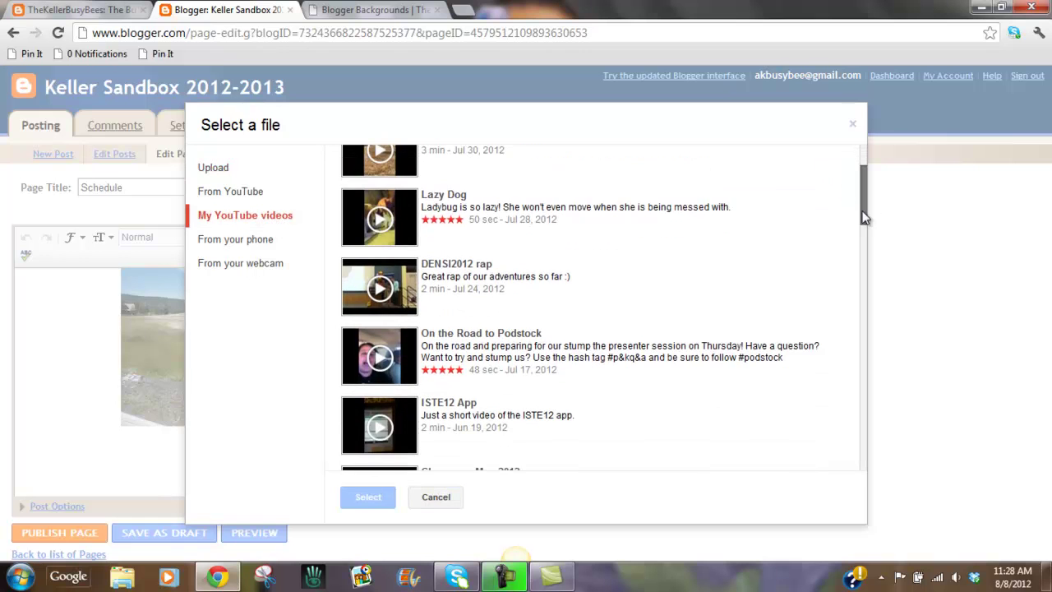
pyautogui.click(498, 342)
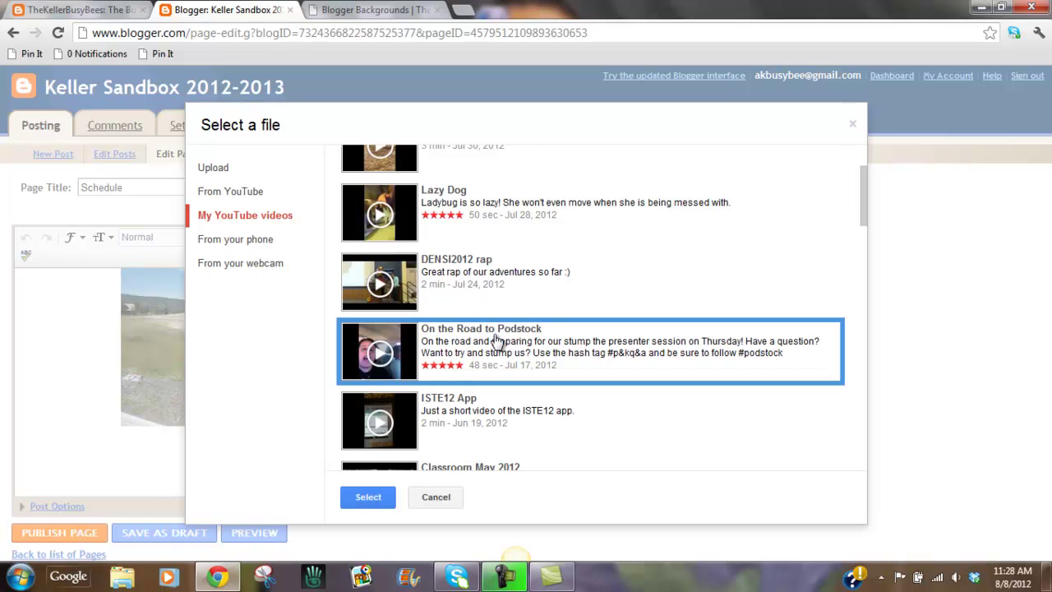
pyautogui.click(368, 498)
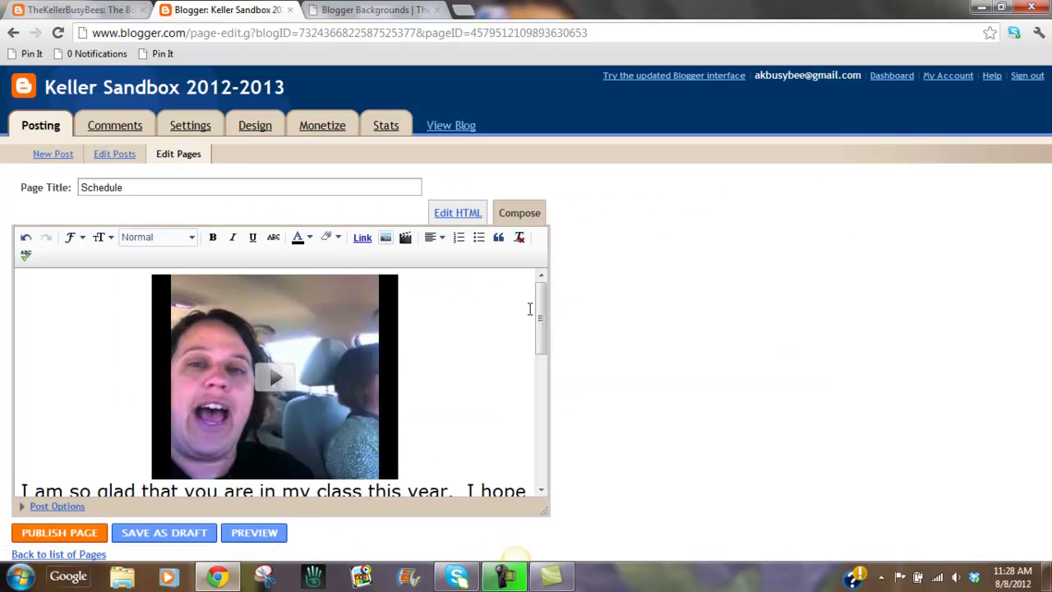
# Reposition the Podstock video beside the welcome paragraph.
pyautogui.click(374, 355)
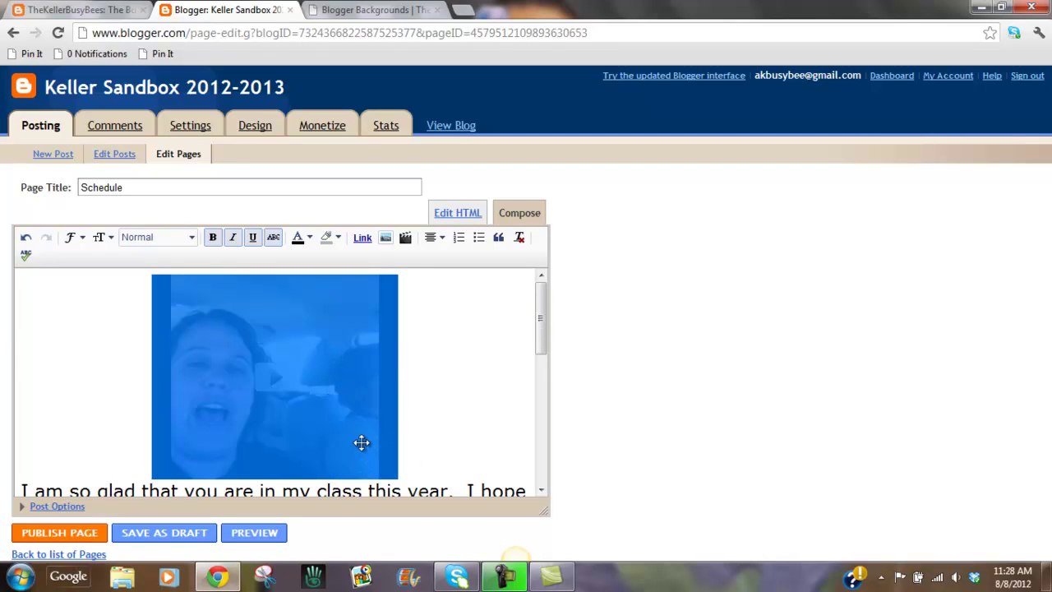
pyautogui.click(370, 496)
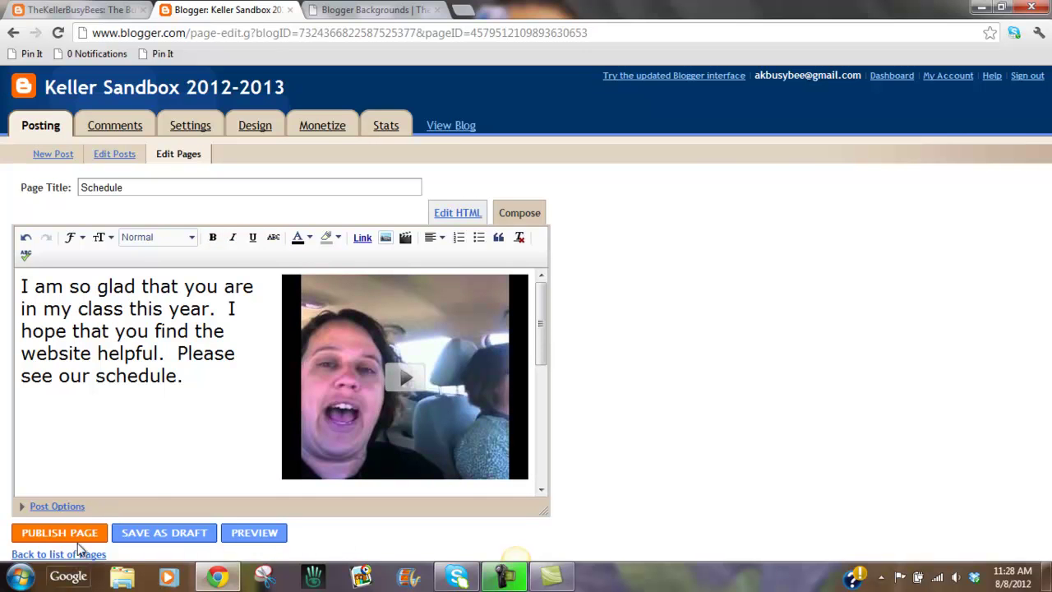
# Publish the Schedule page and scroll the live page to check the video, text and photo.
pyautogui.click(81, 536)
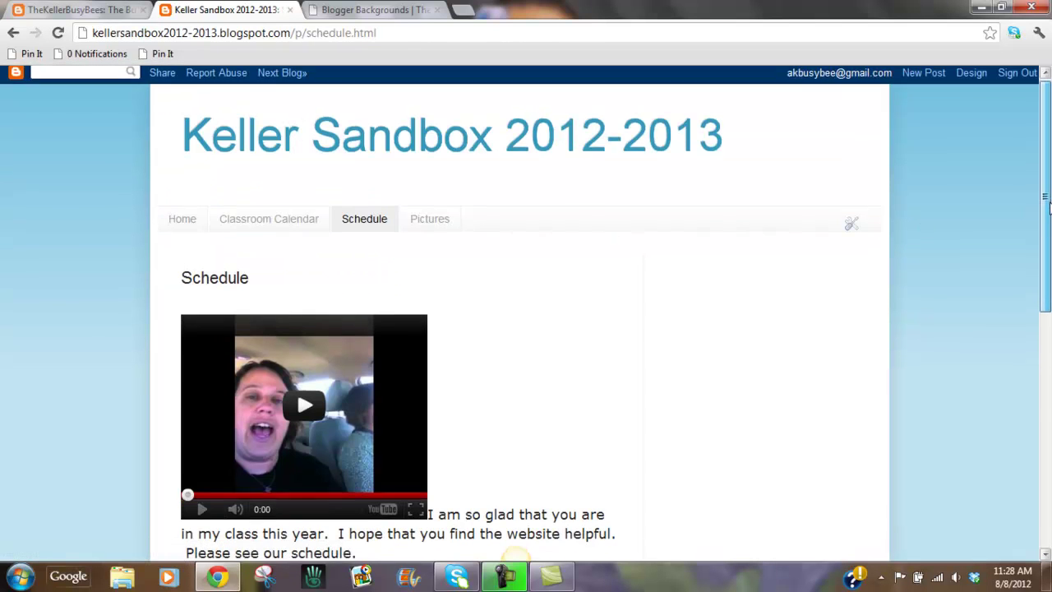
pyautogui.moveTo(1045, 202); pyautogui.dragTo(1044, 317)
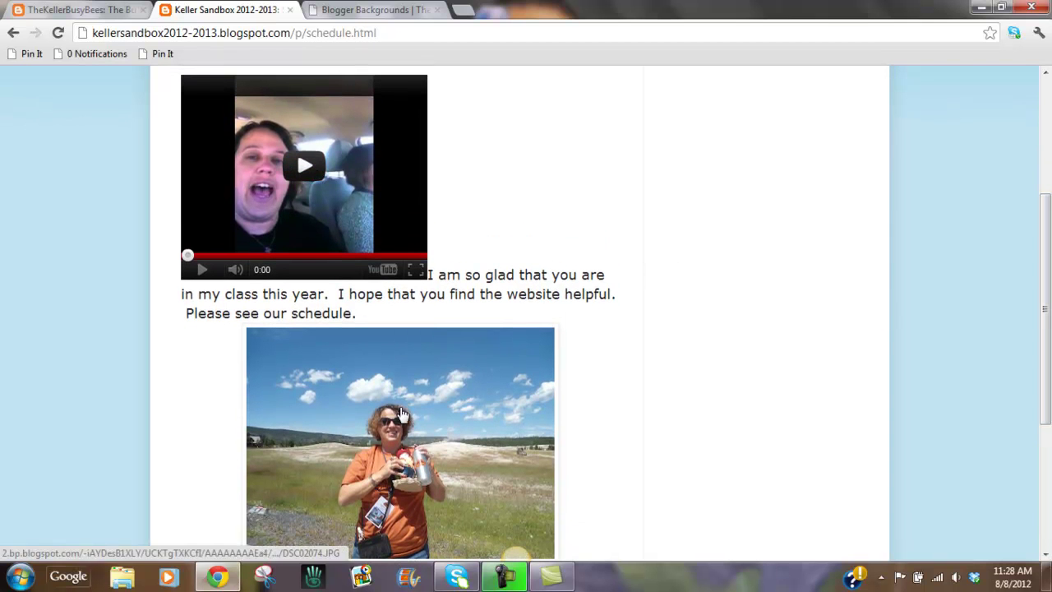